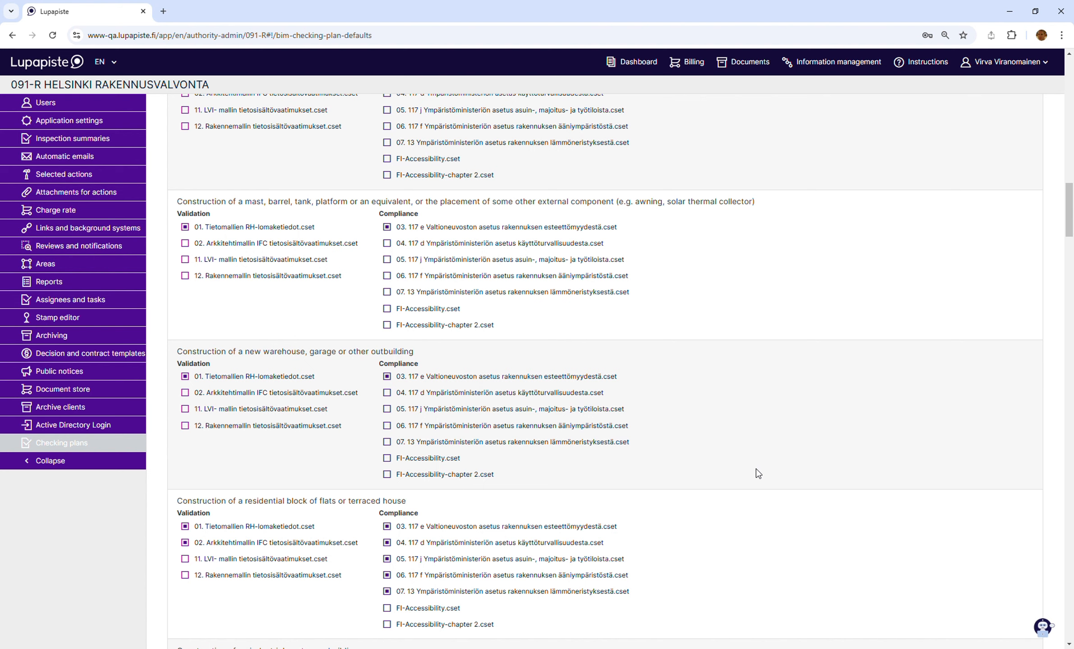
- Add FI-Accessibility.cset to the compliance checks for construction of a residential block of flats or terraced house
scroll(758, 473, down, 5)
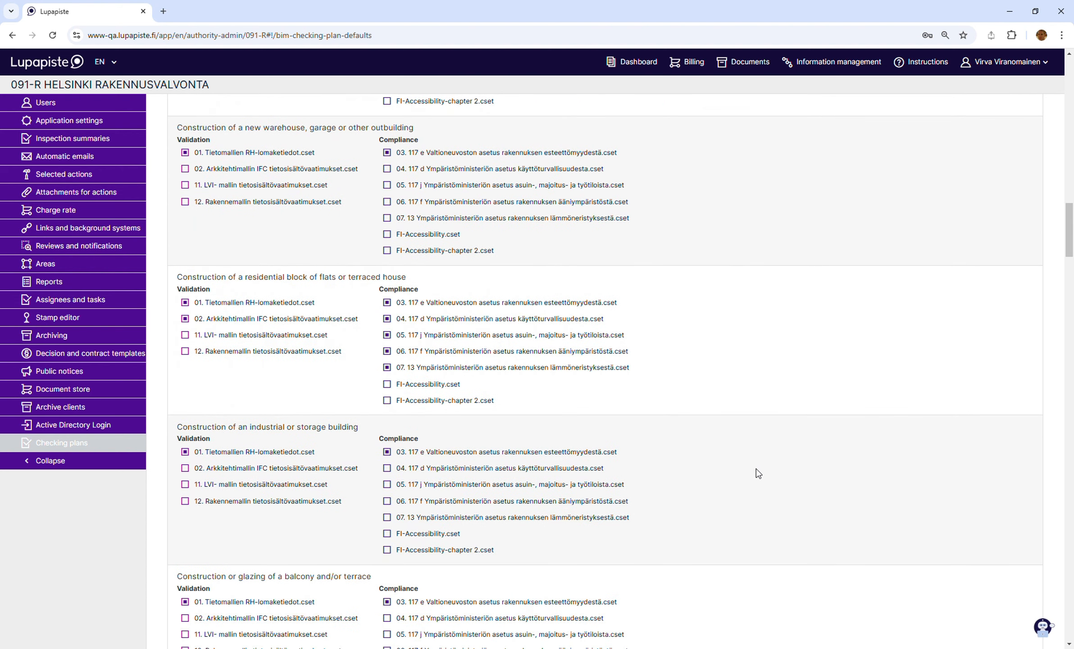
scroll(759, 473, down, 1)
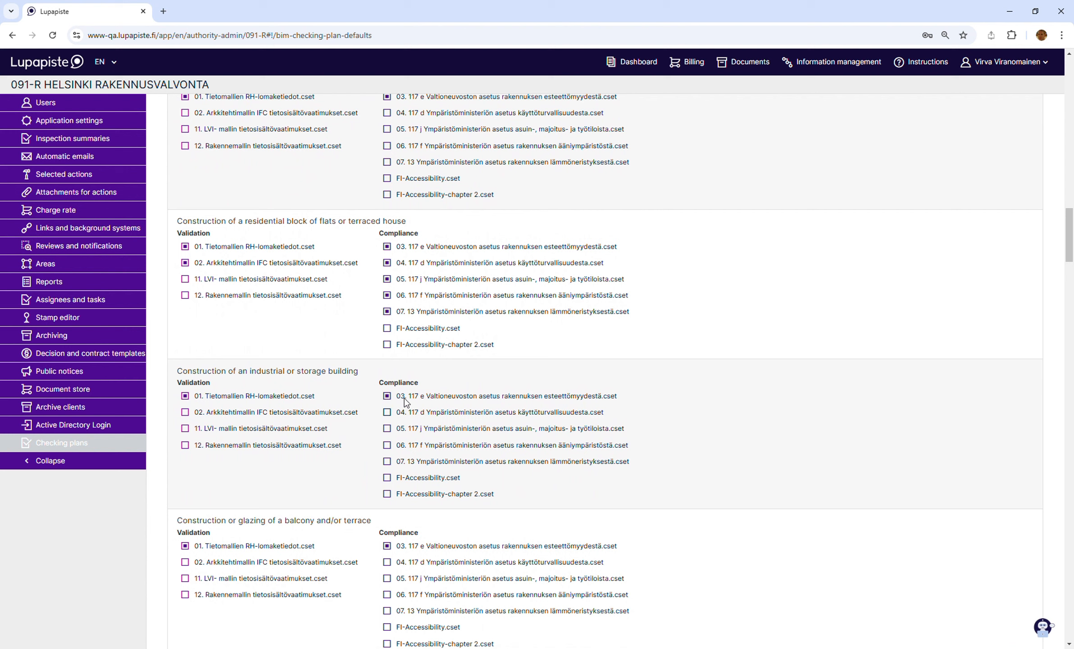
click(387, 345)
click(387, 345)
click(387, 329)
click(387, 311)
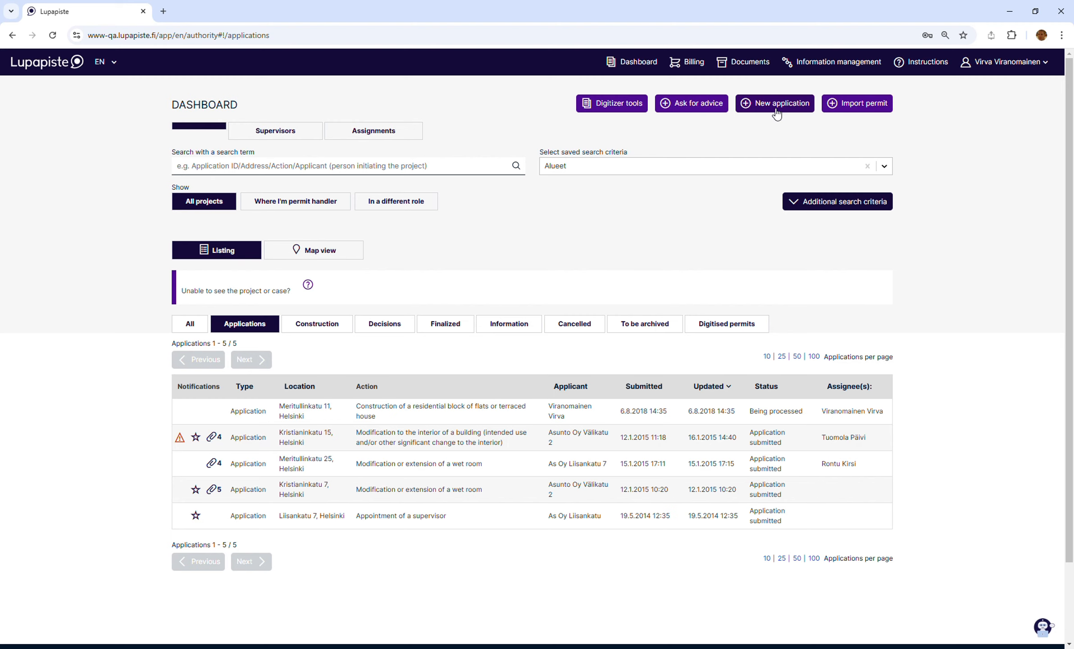
- Start a new application, look up the project's street address in Helsinki, and confirm its plot on the map as the location
click(776, 105)
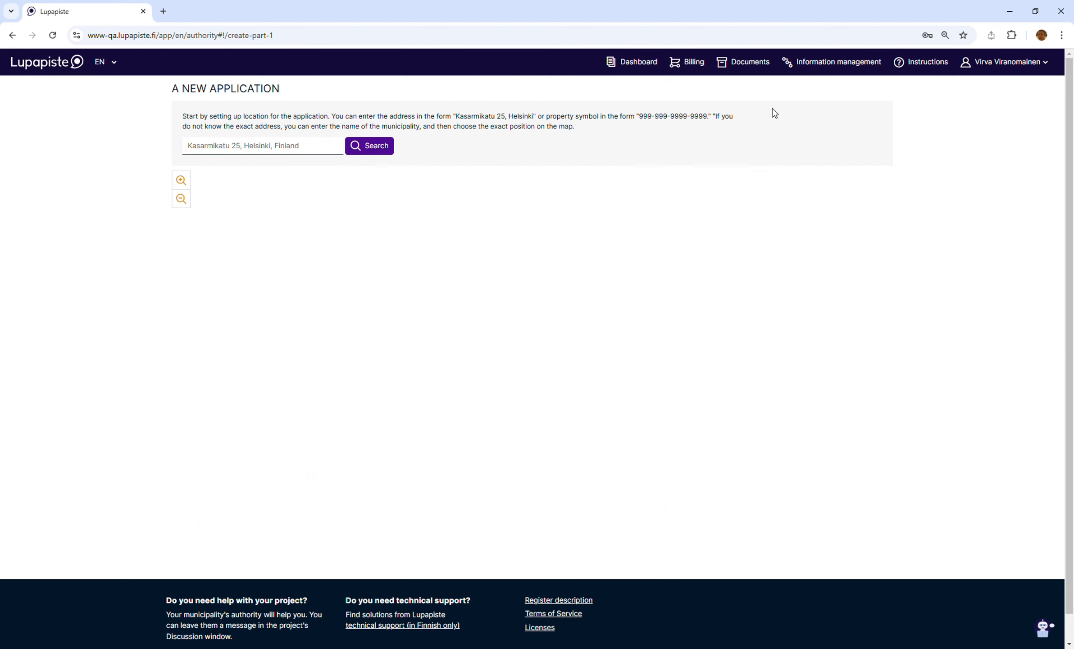
click(275, 153)
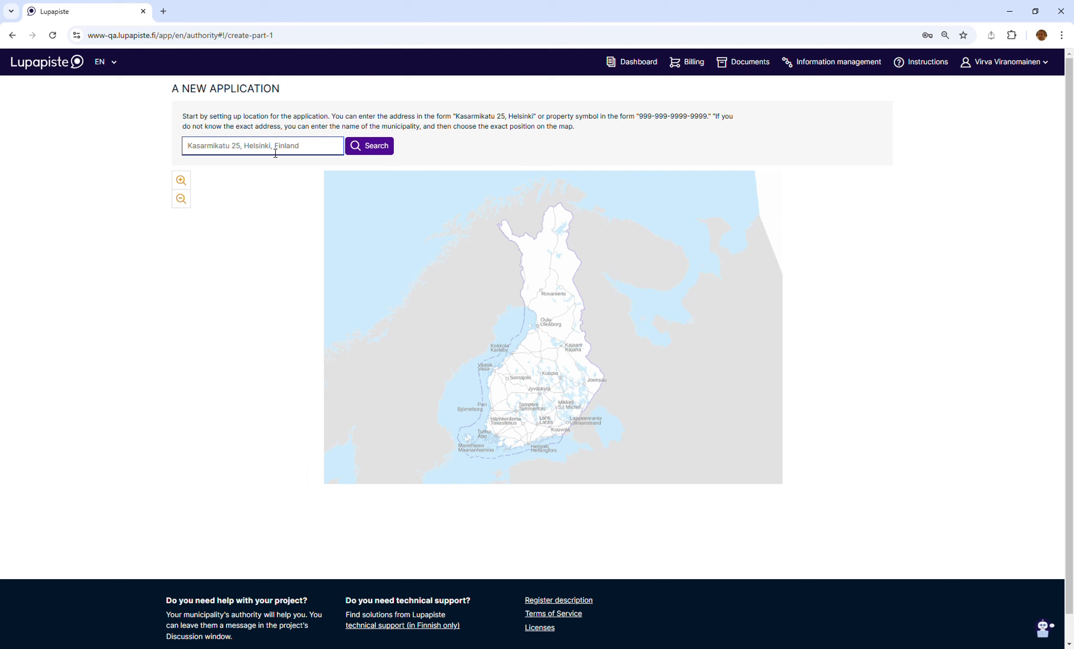
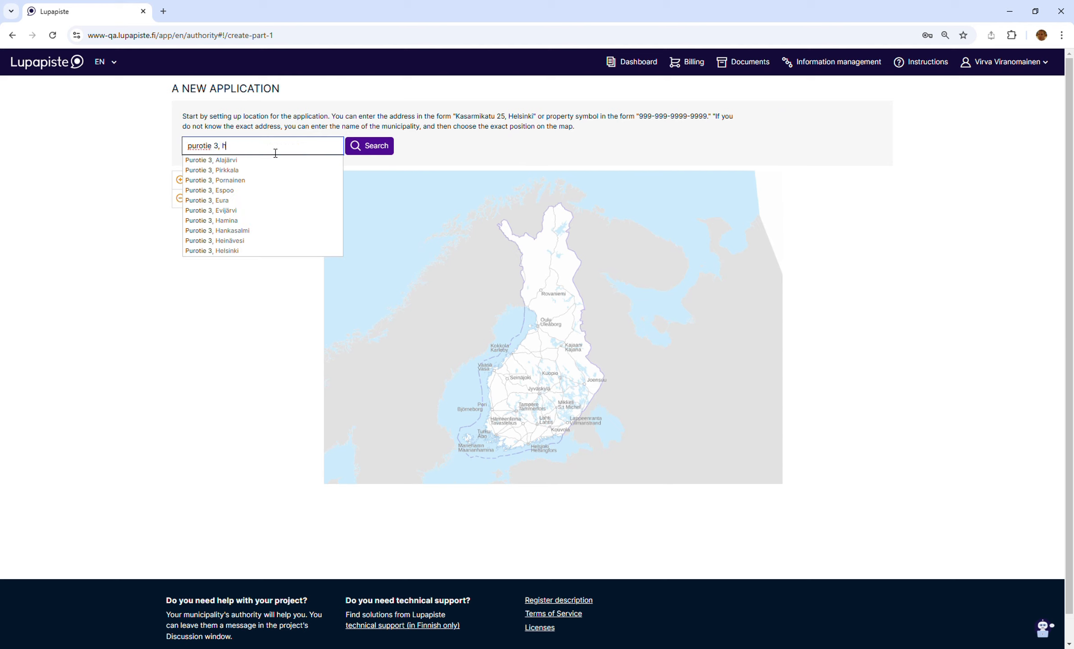
click(242, 251)
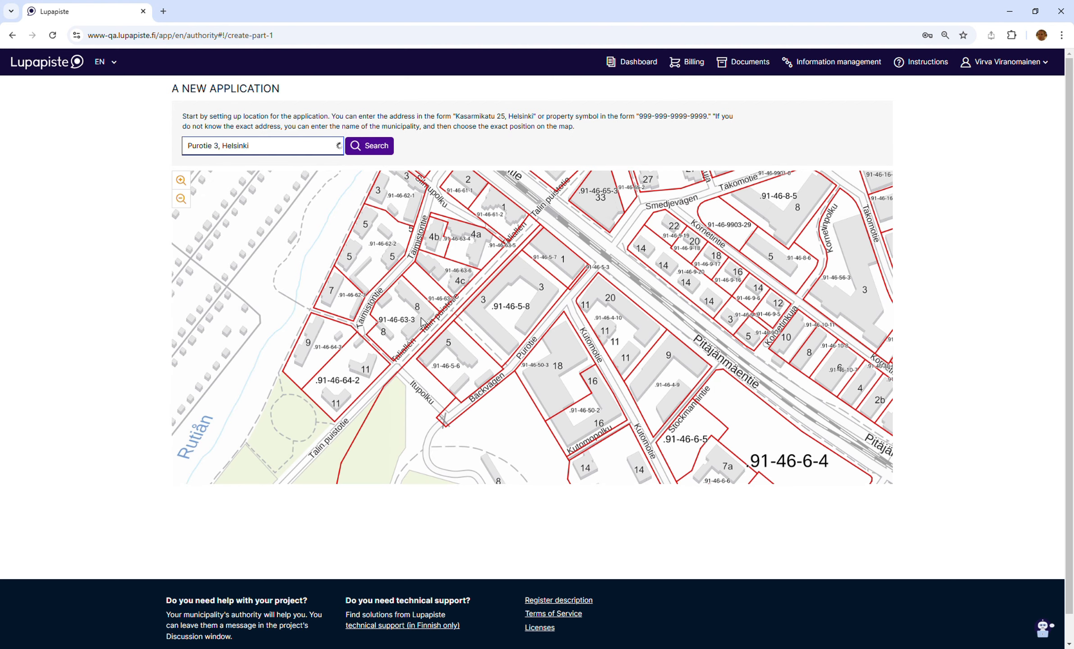
click(512, 310)
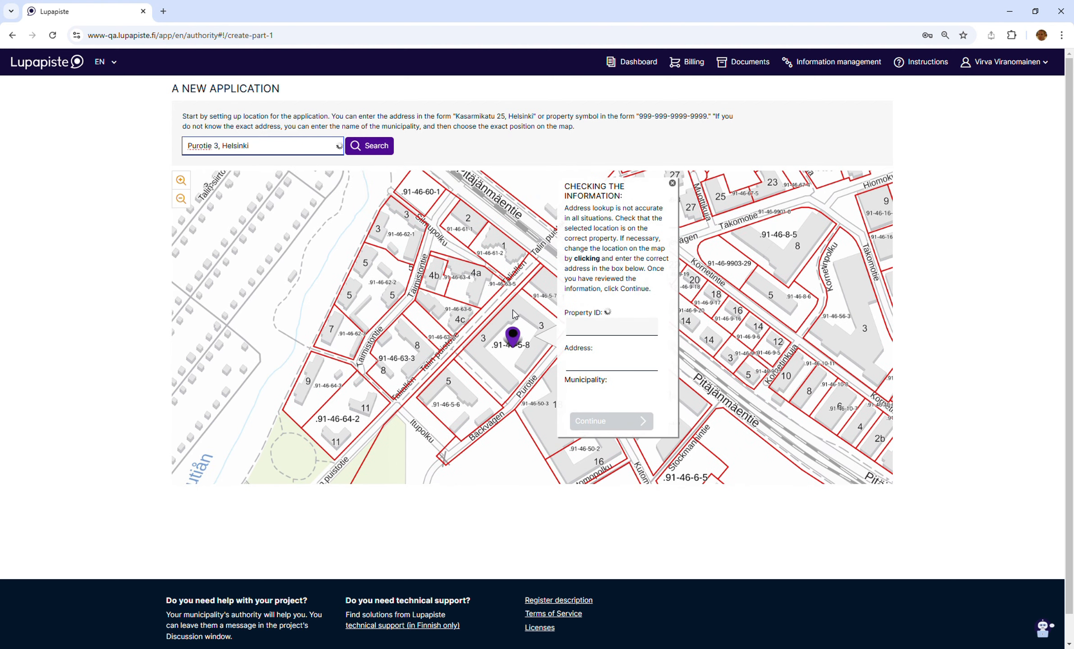
click(617, 429)
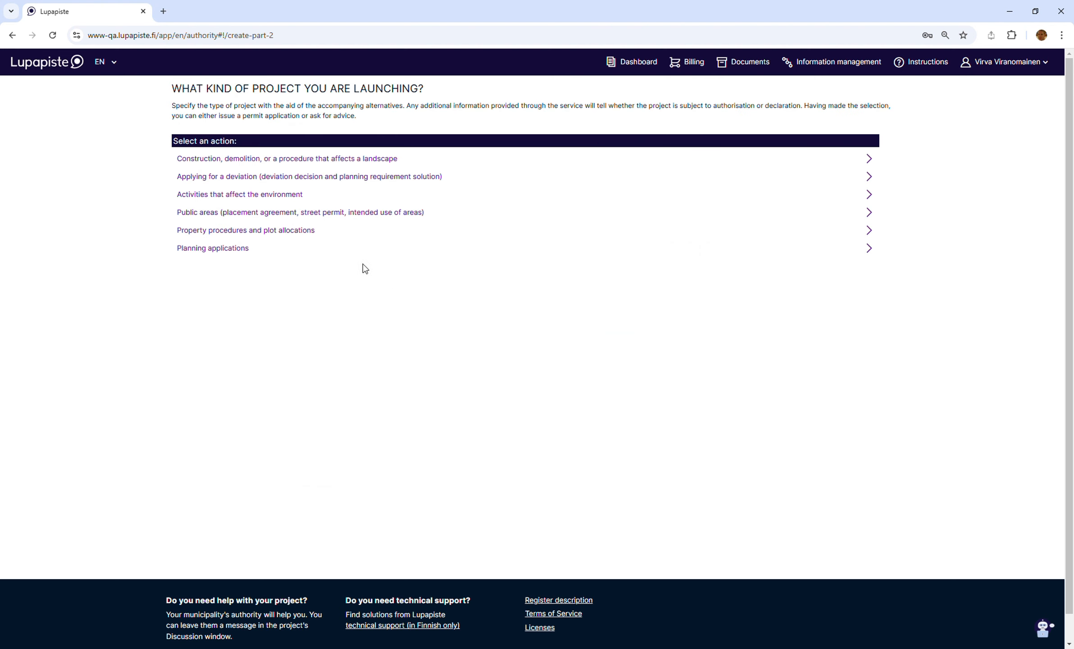
- Create the application for construction of a new building, choosing the residential block of flats or terraced house action
click(328, 164)
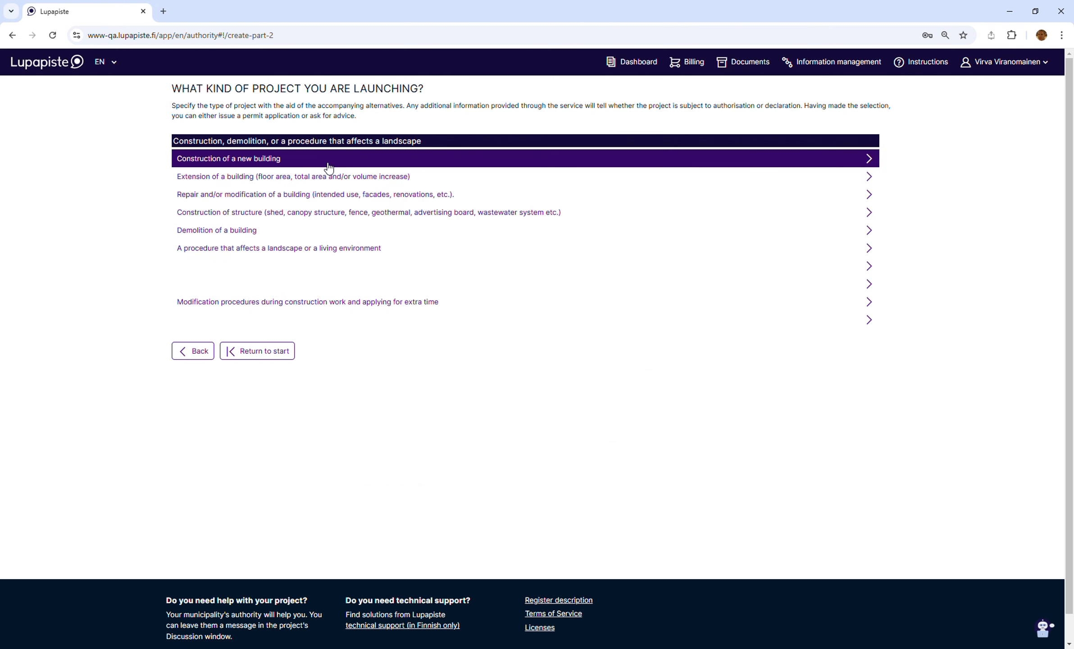
click(237, 162)
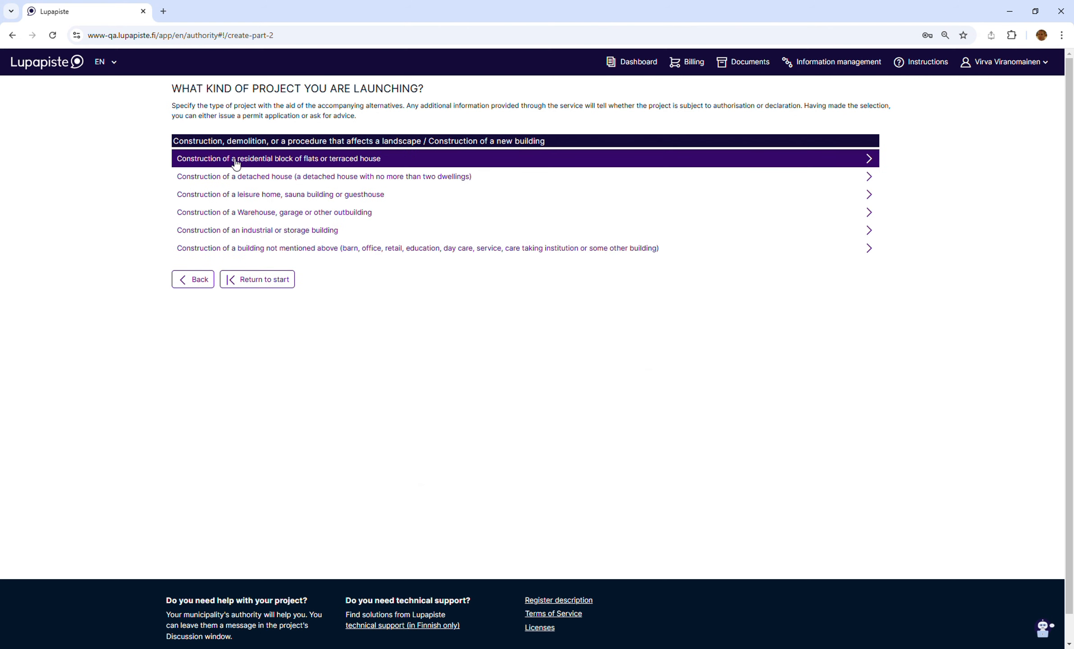
click(238, 167)
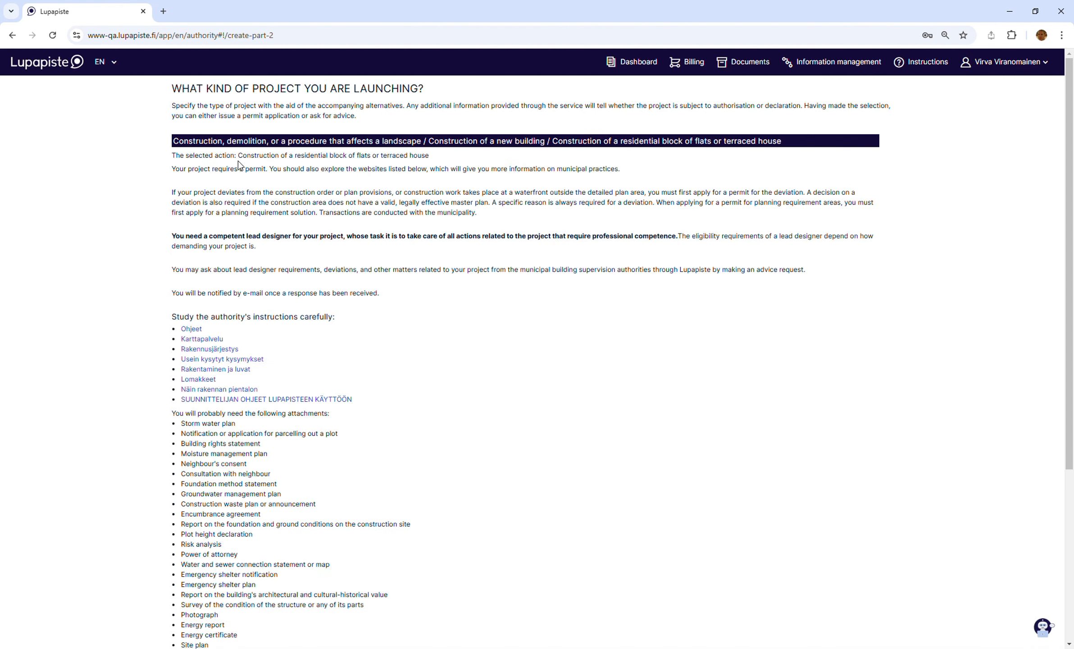
scroll(411, 340, down, 3)
scroll(413, 341, down, 3)
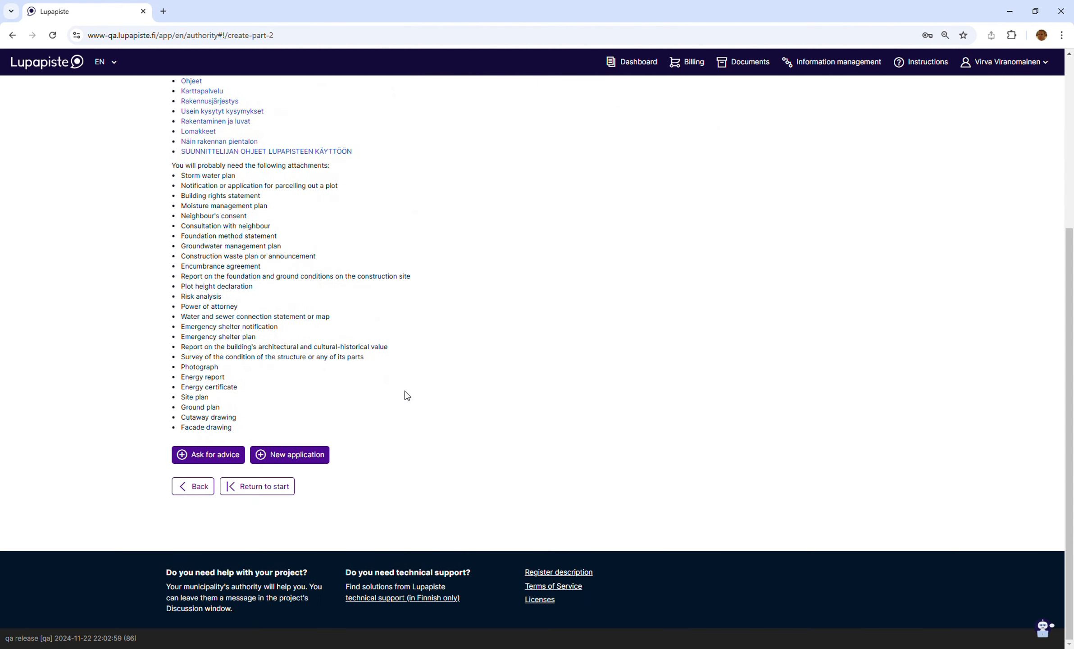
click(305, 455)
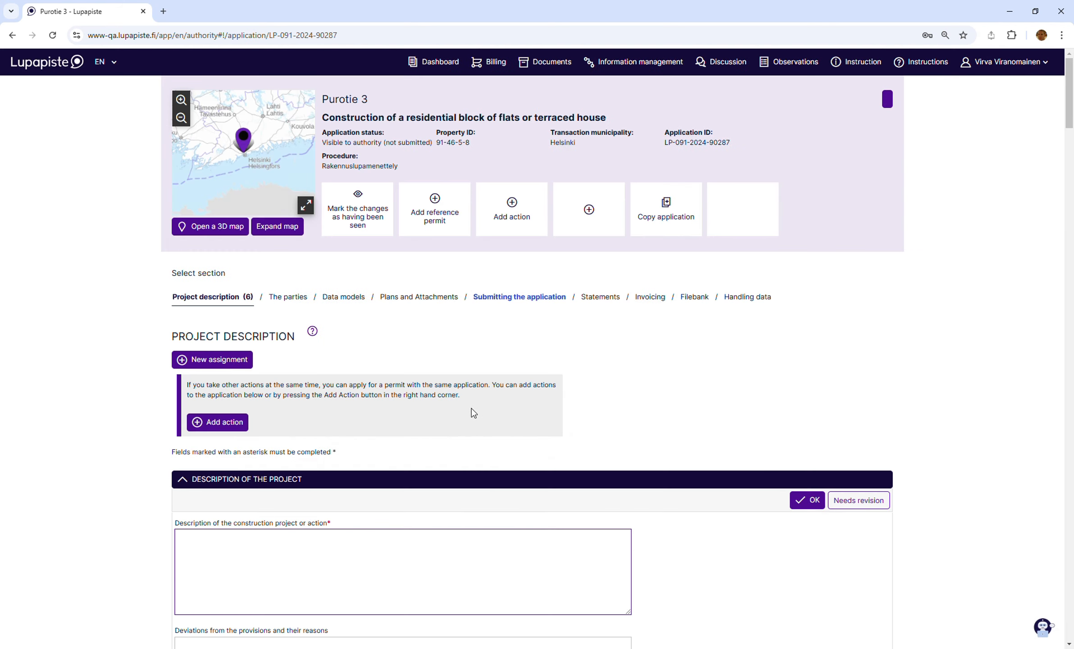
- Upload RAVA3pro_ARK_Revit2024_231130.ifc to the application's data models with the Architectural model discipline
click(352, 306)
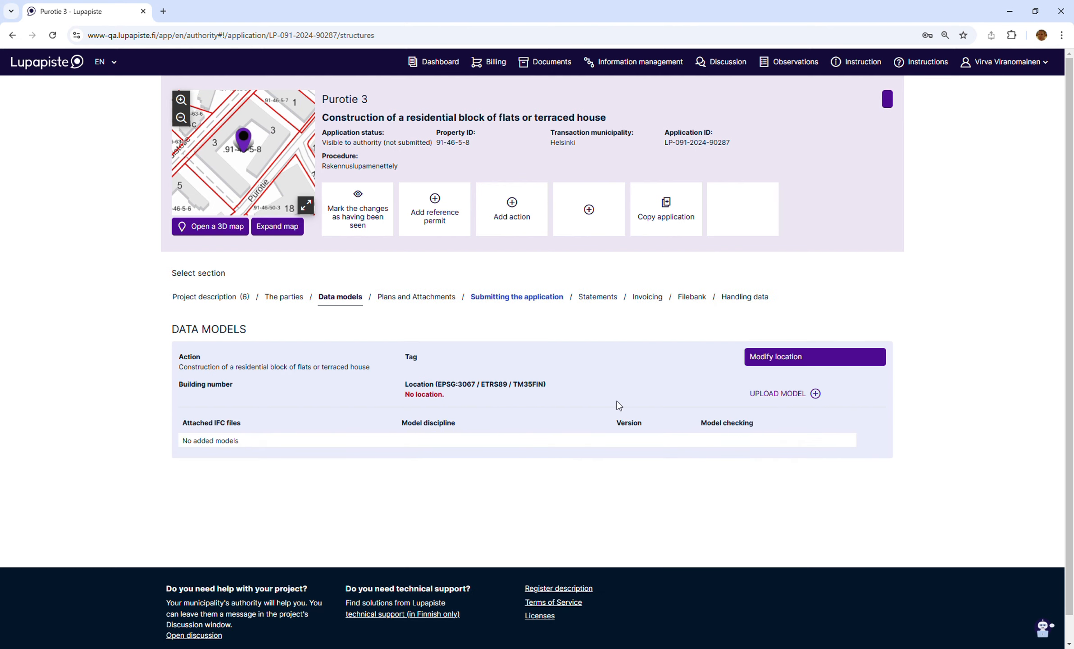
click(782, 395)
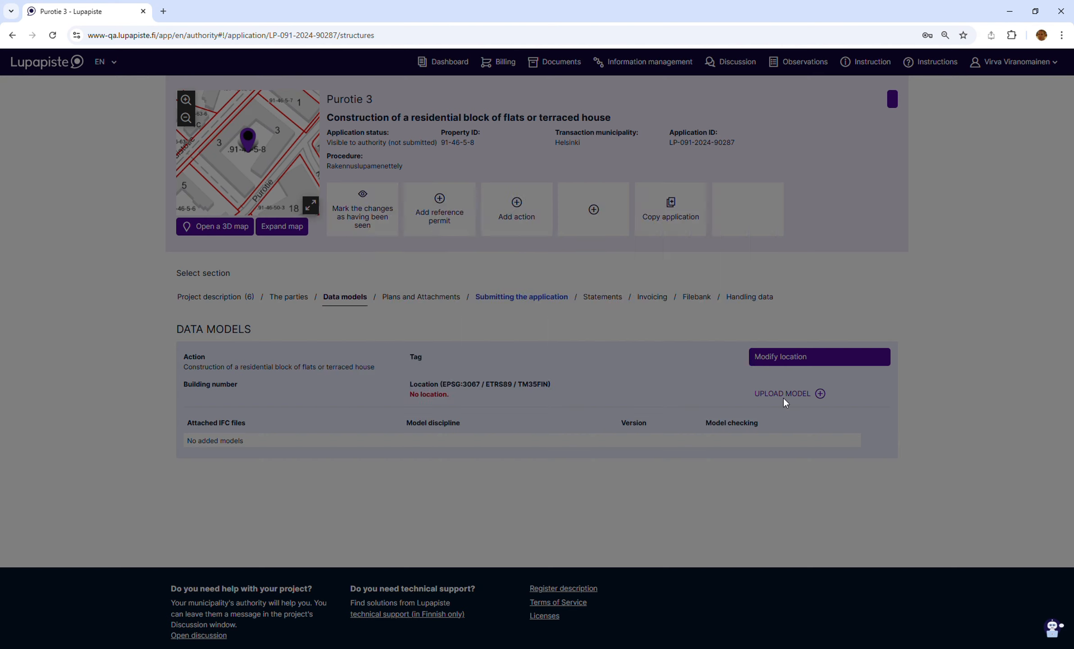
click(608, 267)
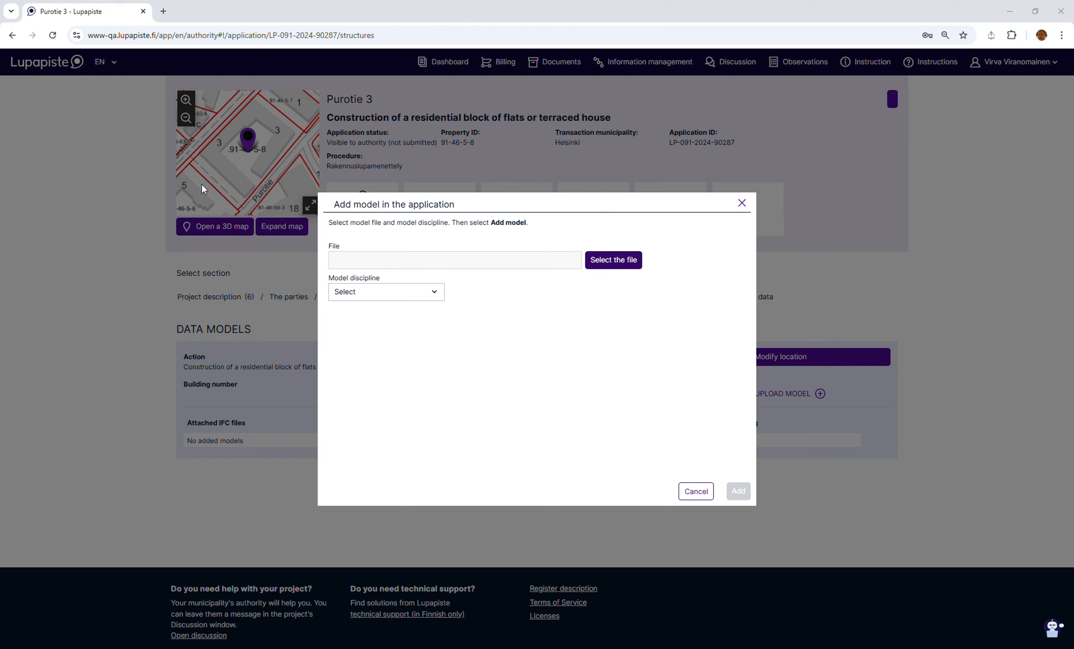
click(449, 306)
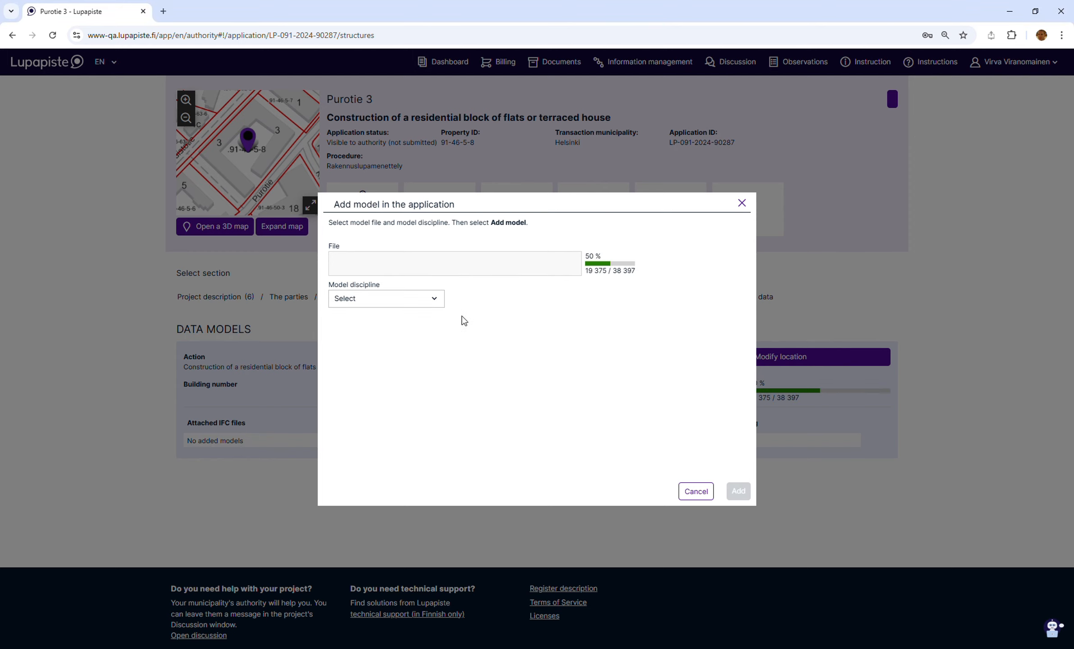
click(433, 294)
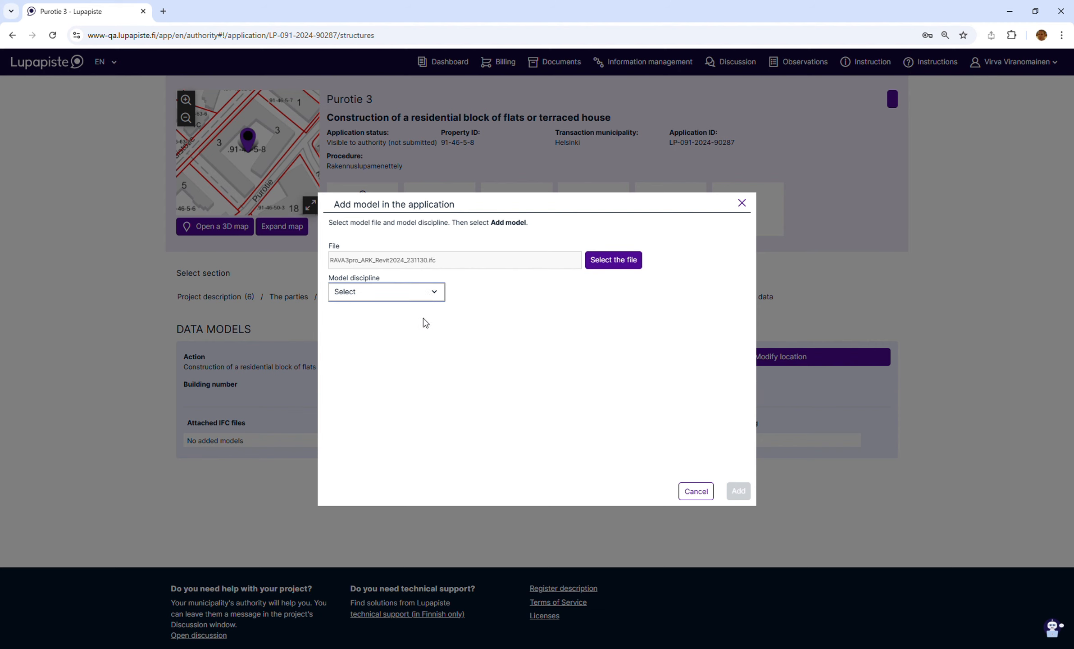
click(442, 331)
click(741, 497)
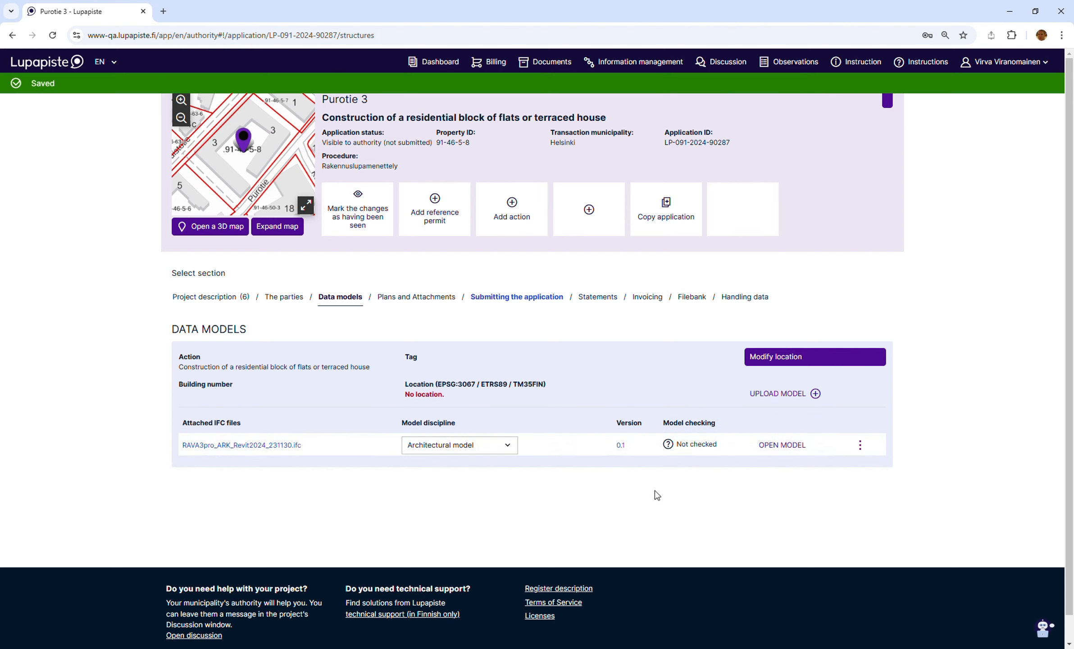
- Open the uploaded architectural model and view the building up close in 3D from an angle
click(784, 446)
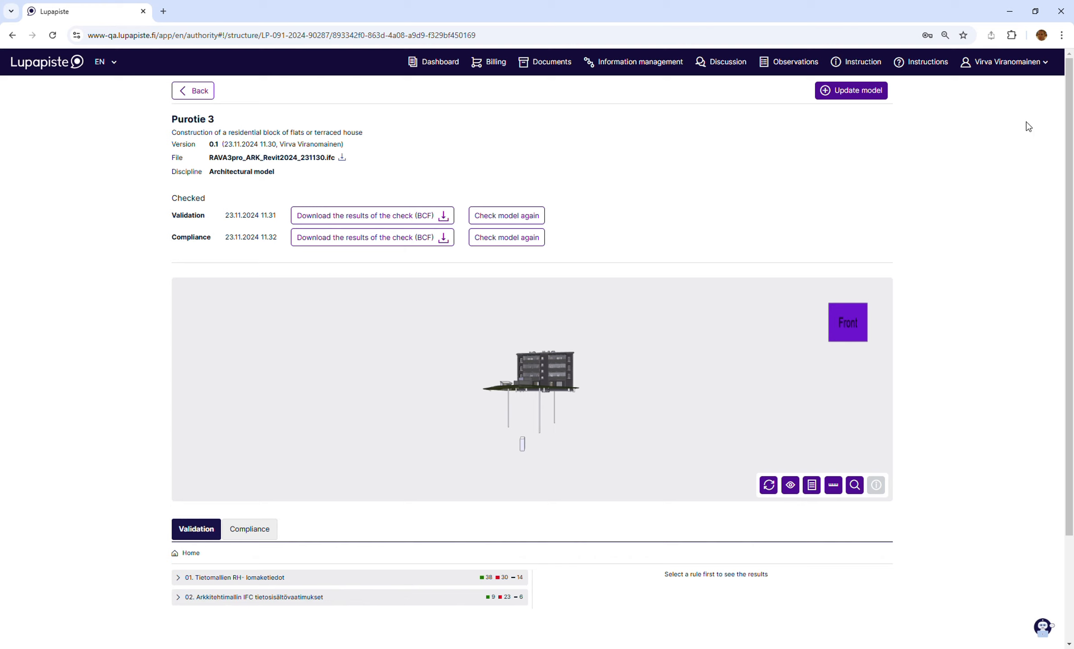
scroll(602, 401, up, 5)
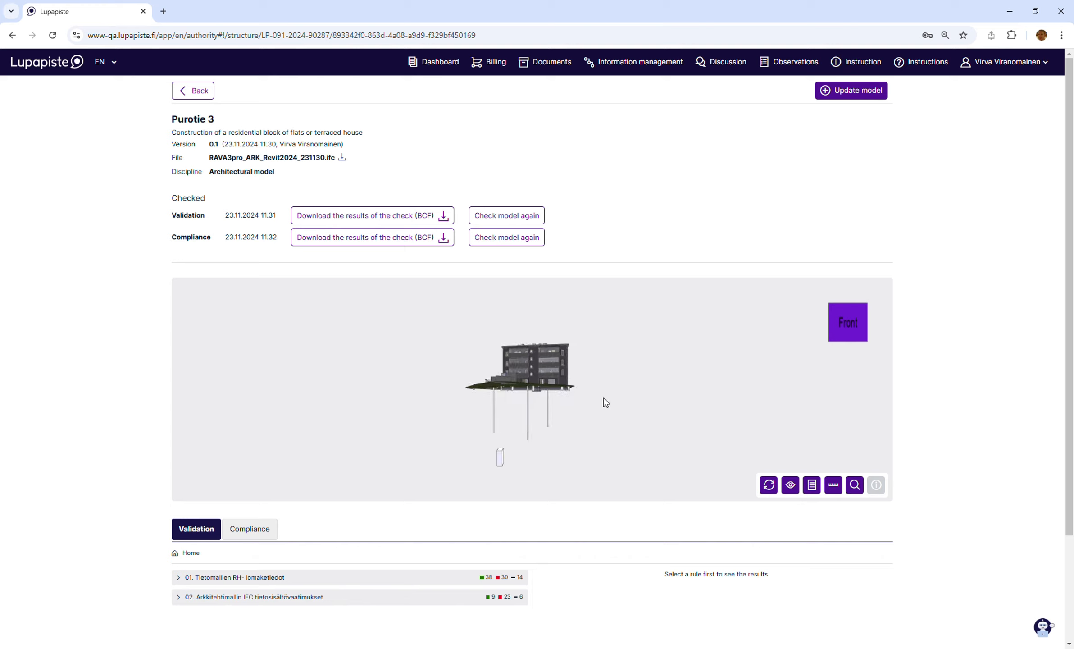
mouse_move(582, 394)
mouse_down()
mouse_move(553, 399)
mouse_move(571, 400)
mouse_up()
scroll(554, 404, up, 3)
- Show the model's object tree by storey and expand the IfcWall components of 01.KERROS
click(812, 485)
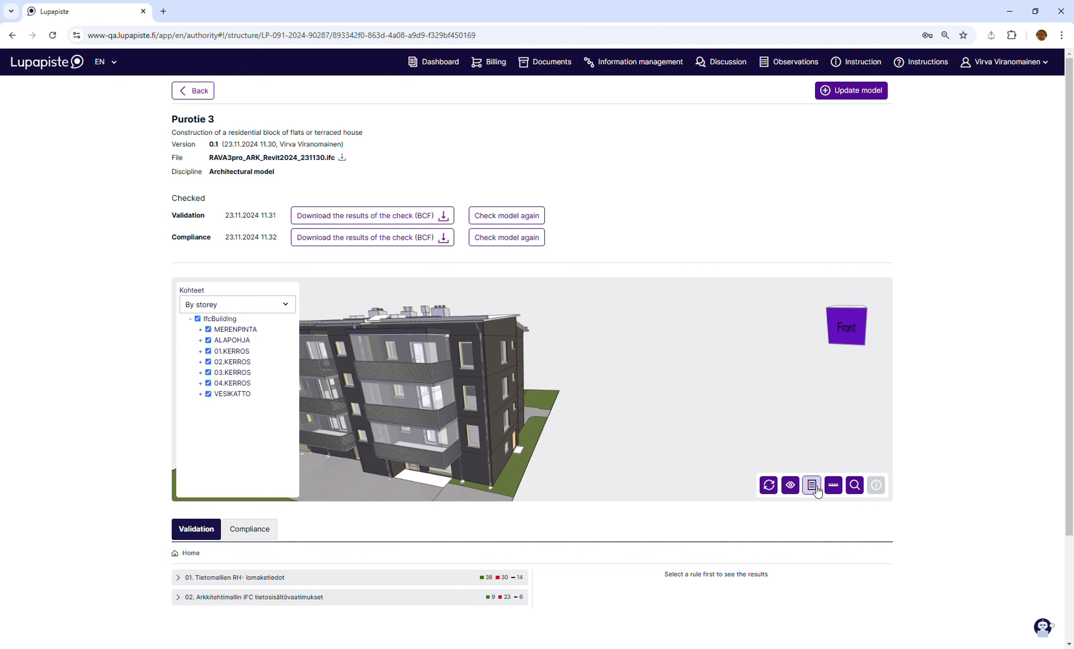
click(200, 351)
click(209, 362)
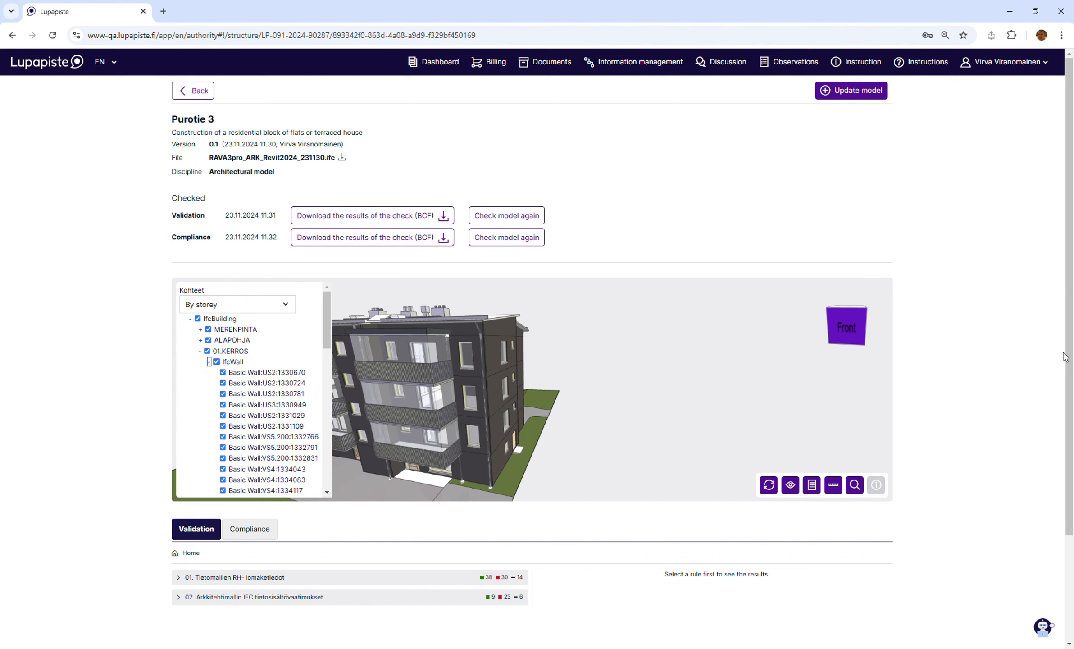
- Examine the Hallintamuoto rule under Kiinteistötiedot in the 01. Tietomallien RH-lomaketiedot validation results
drag(1067, 356, 1072, 426)
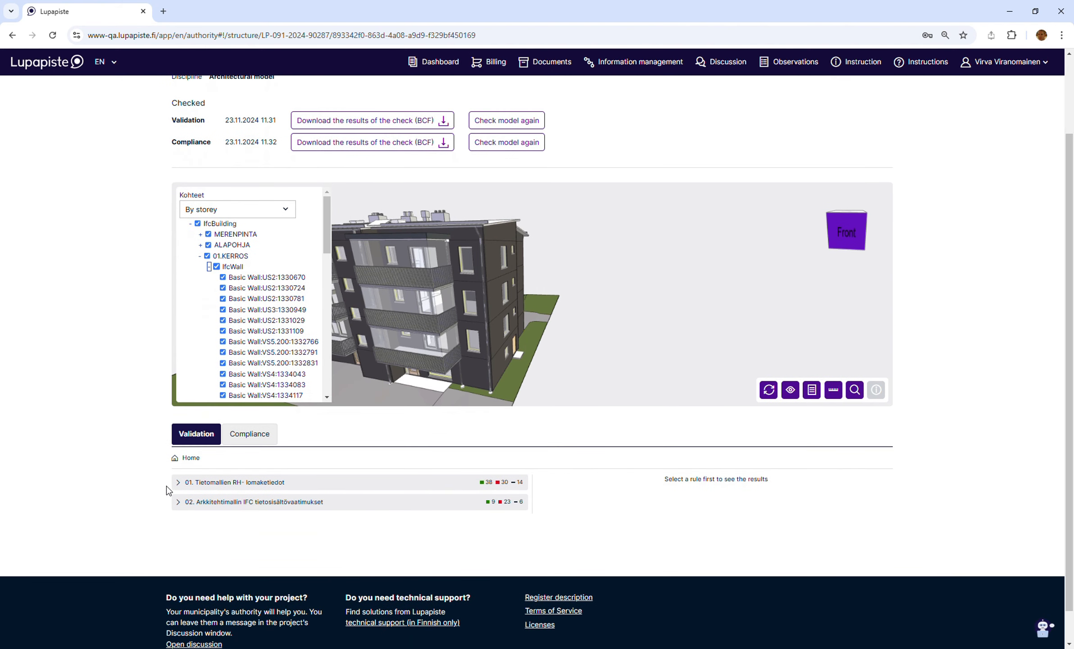
click(179, 483)
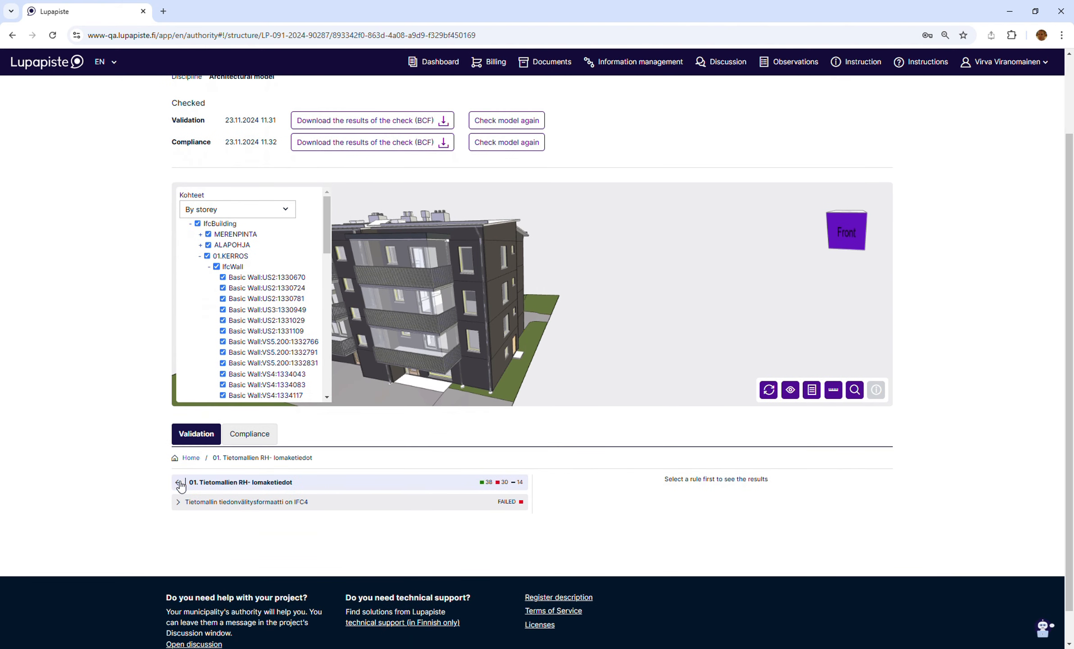
click(182, 506)
scroll(190, 545, down, 3)
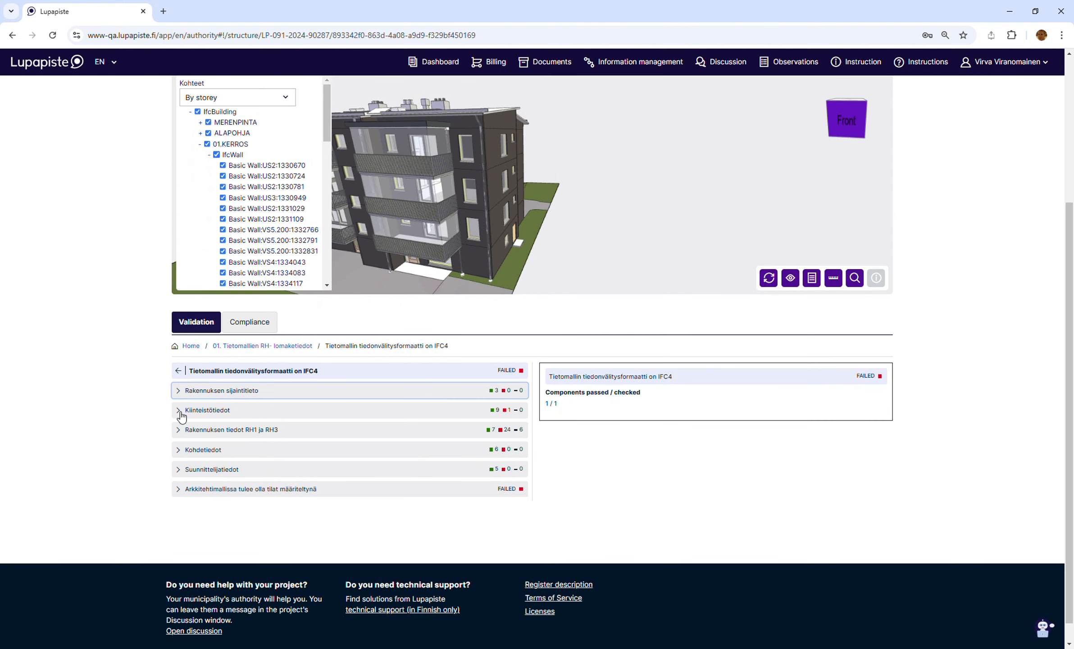
click(182, 410)
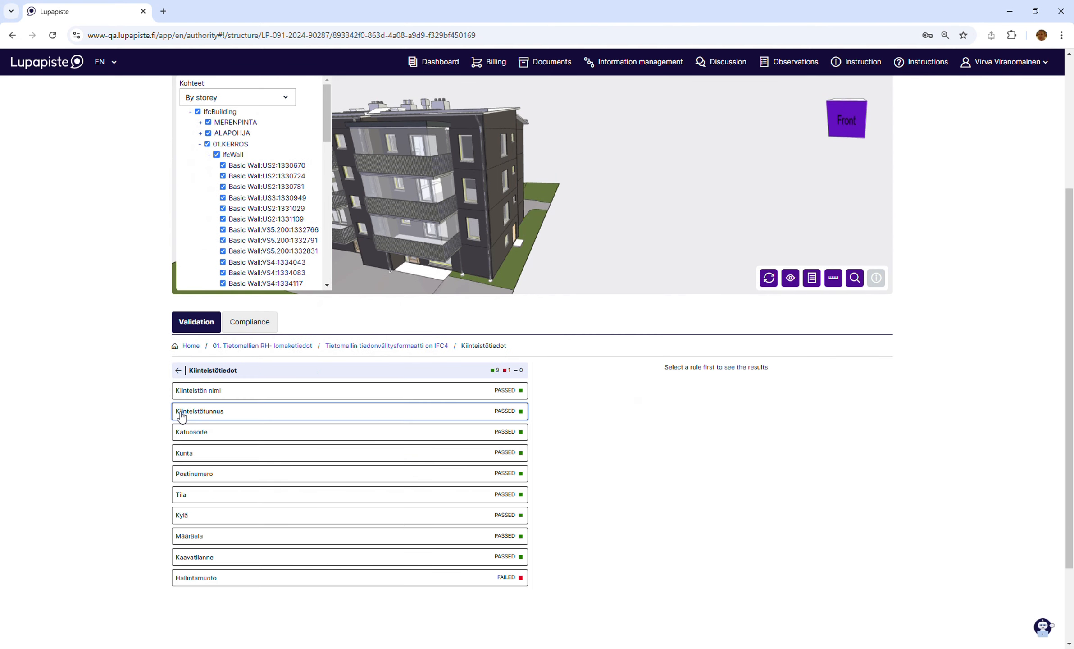
click(209, 584)
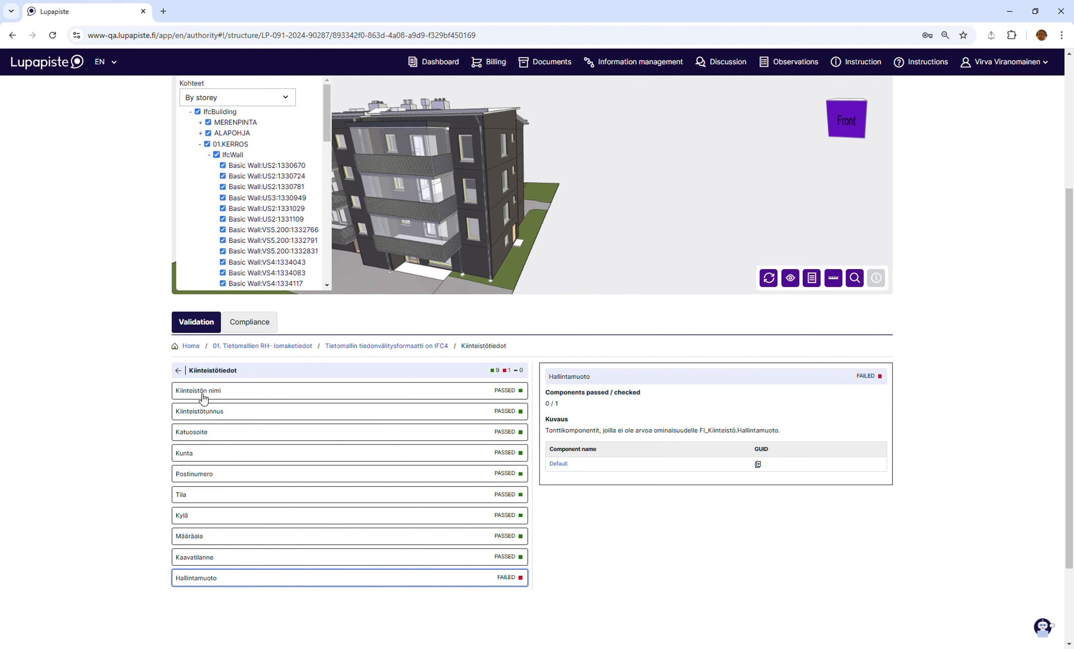
- Examine the Toimenpiteen laji rule under Rakennuksen tiedot RH1 ja RH3 and highlight its description text
click(361, 348)
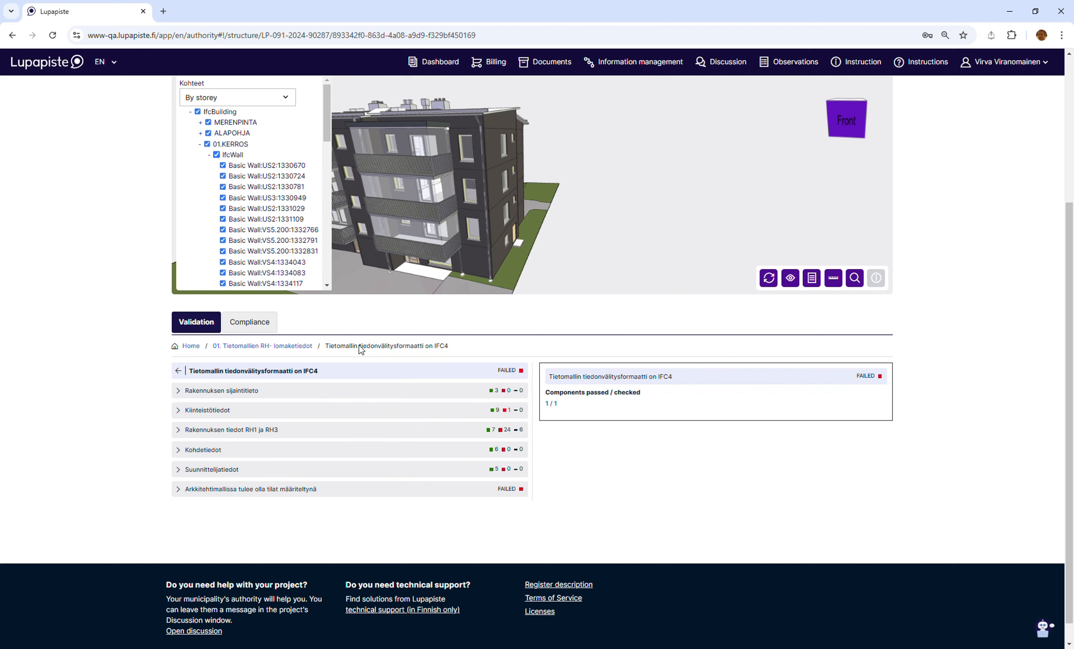
click(184, 431)
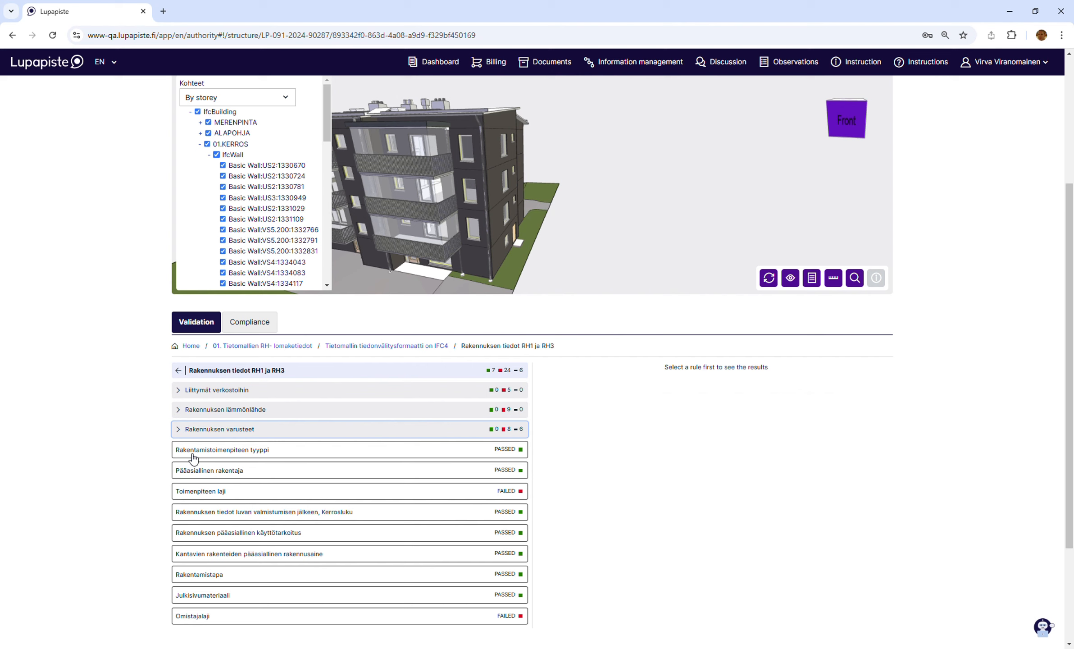
click(215, 495)
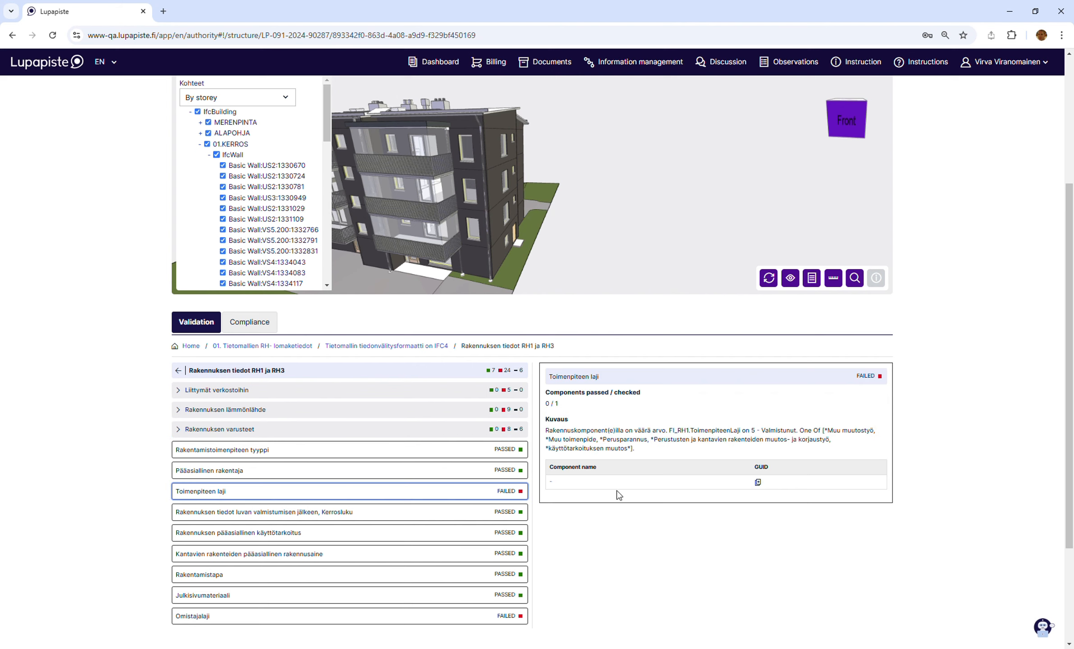
drag(638, 451, 547, 434)
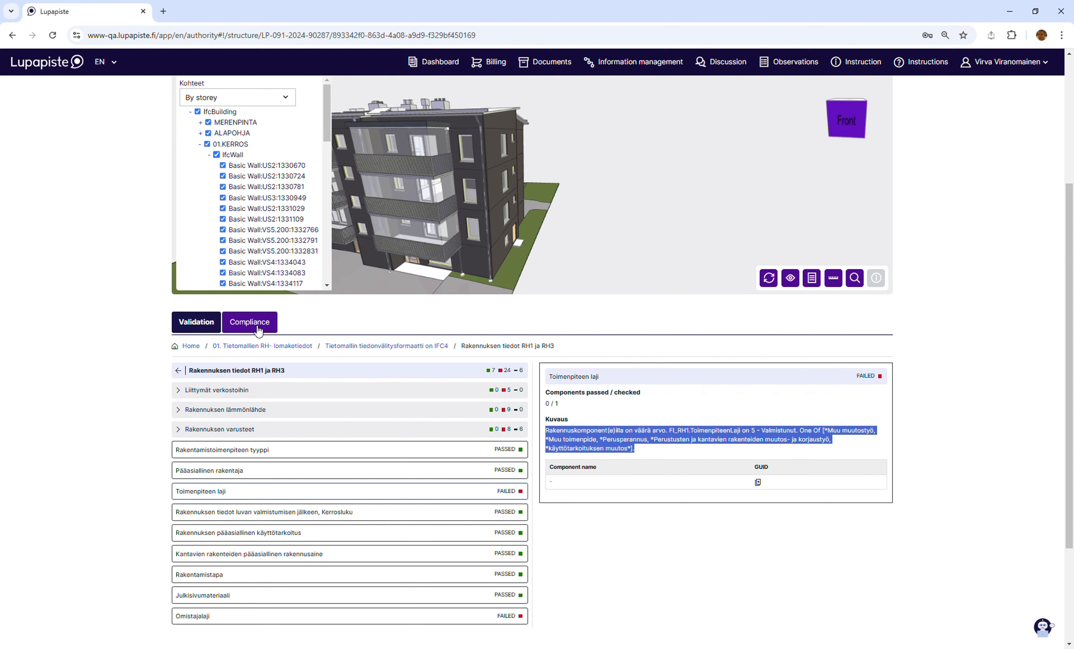
- Review the Doors rule findings in the compliance results for the Government Decree on Accessibility of building
scroll(103, 347, down, 1)
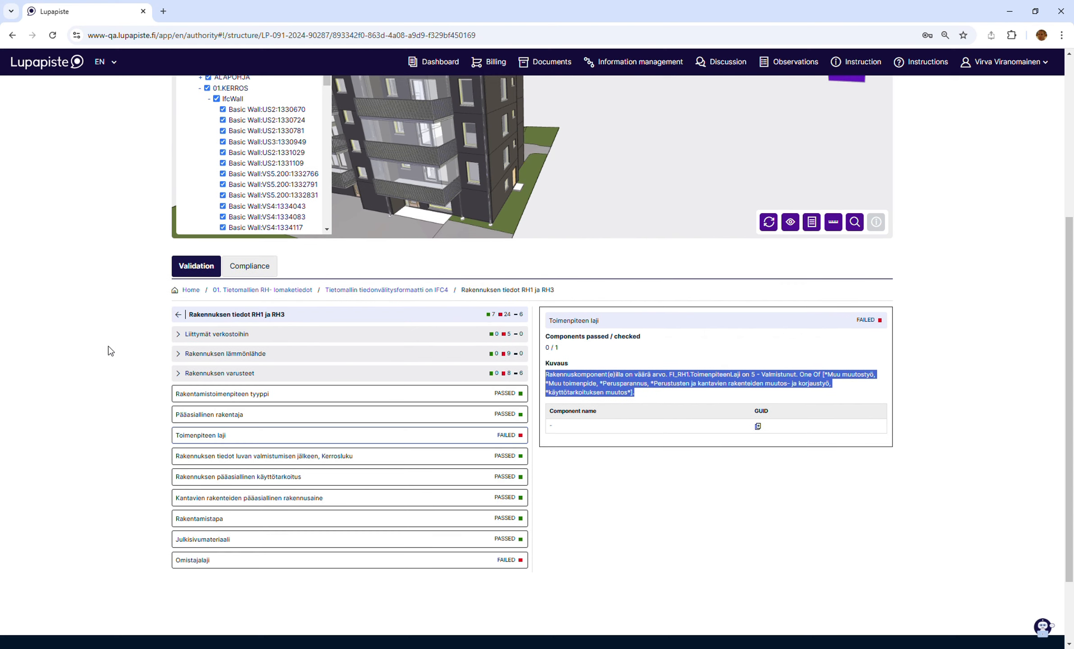
click(261, 271)
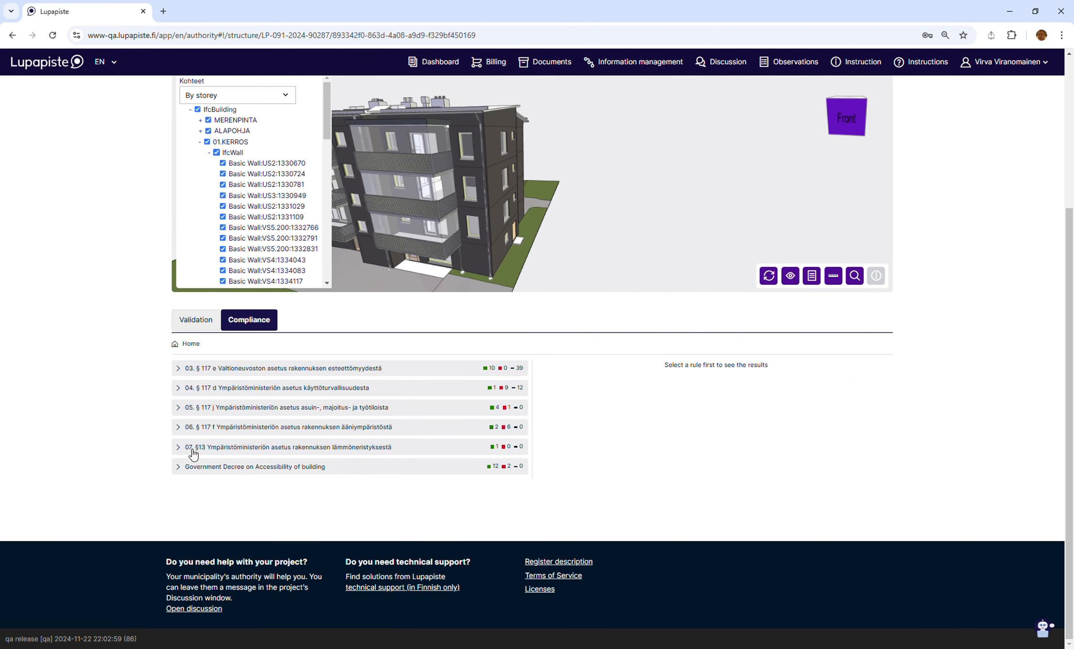
click(178, 467)
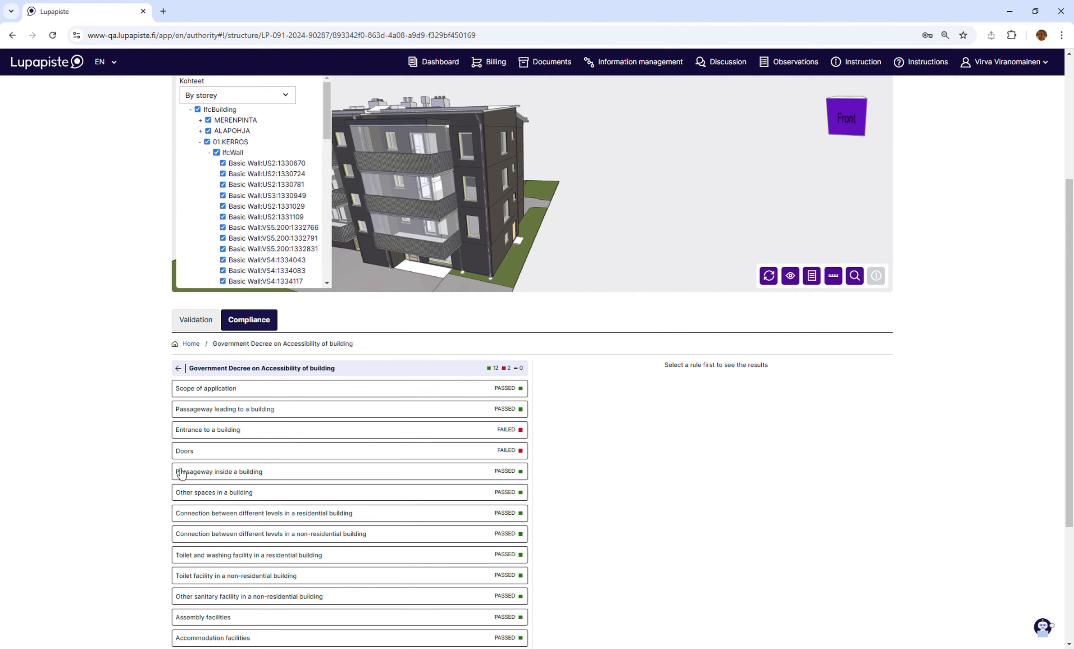
scroll(129, 449, down, 3)
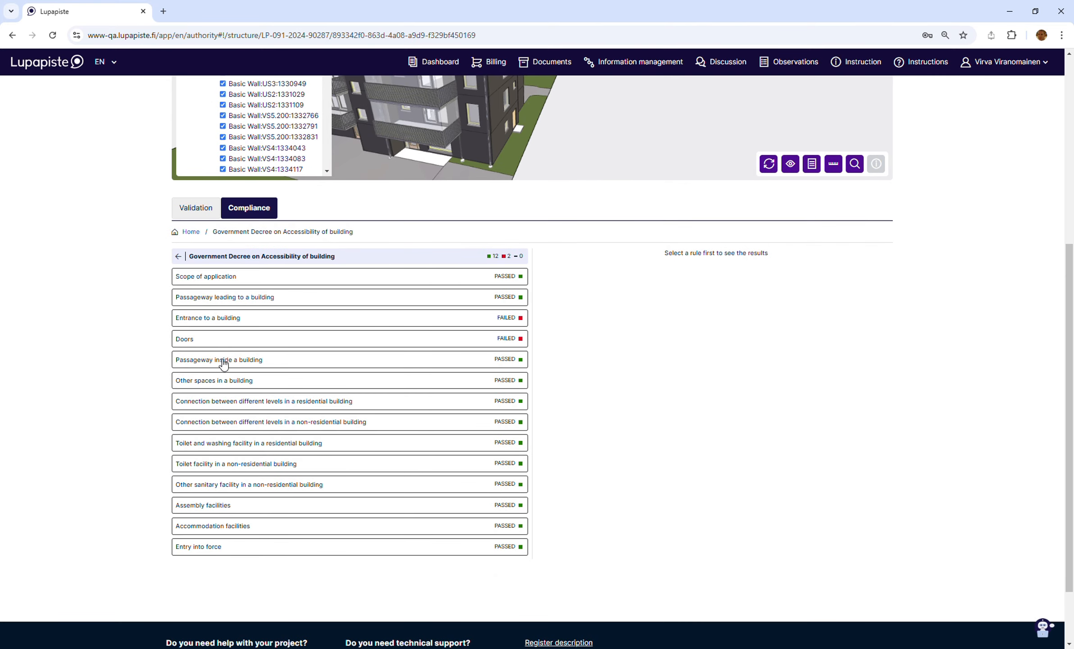
click(207, 344)
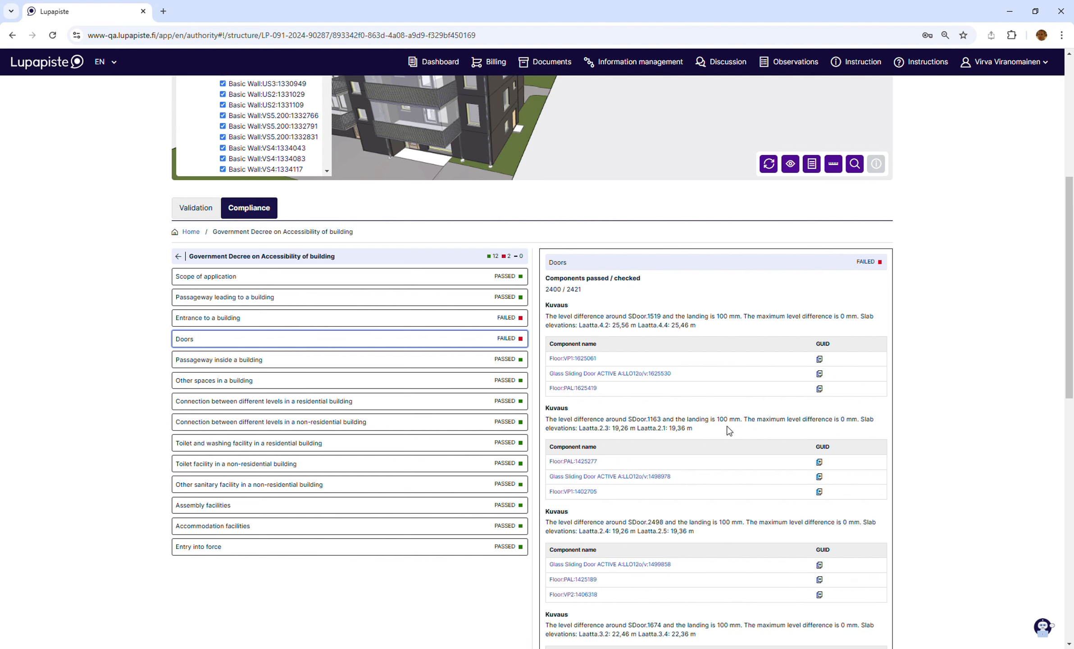
scroll(728, 430, down, 2)
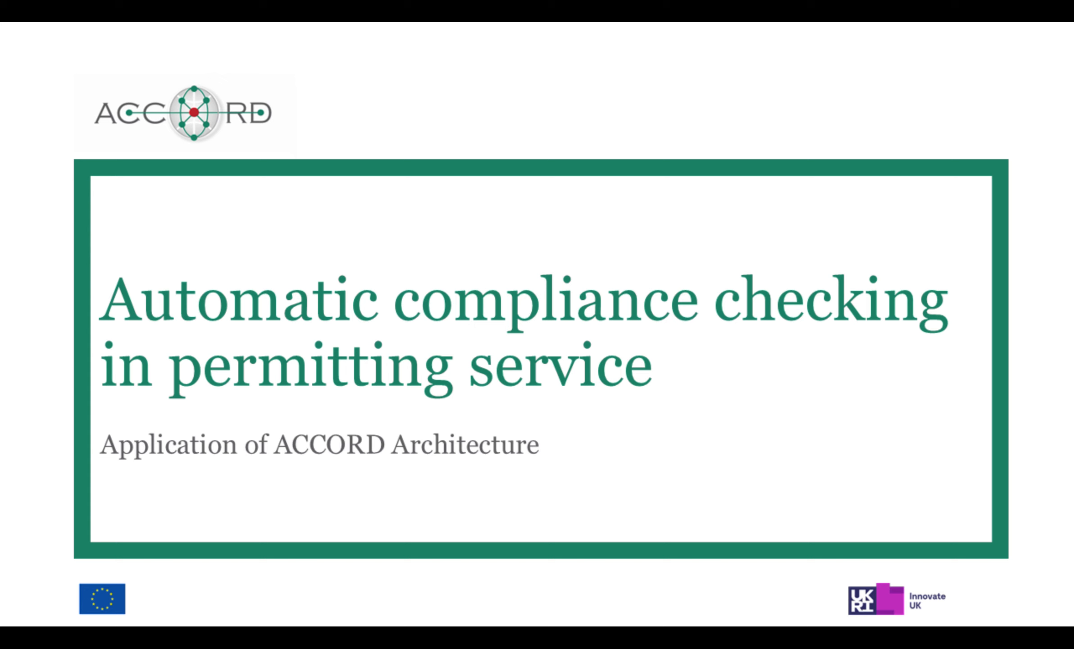
key(Right)
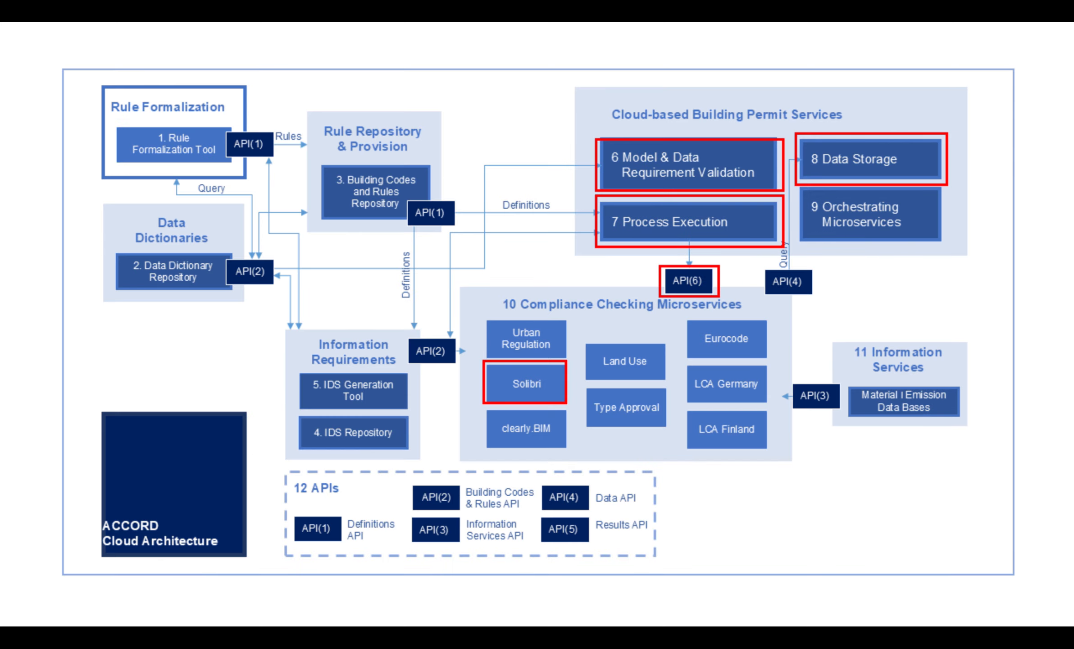